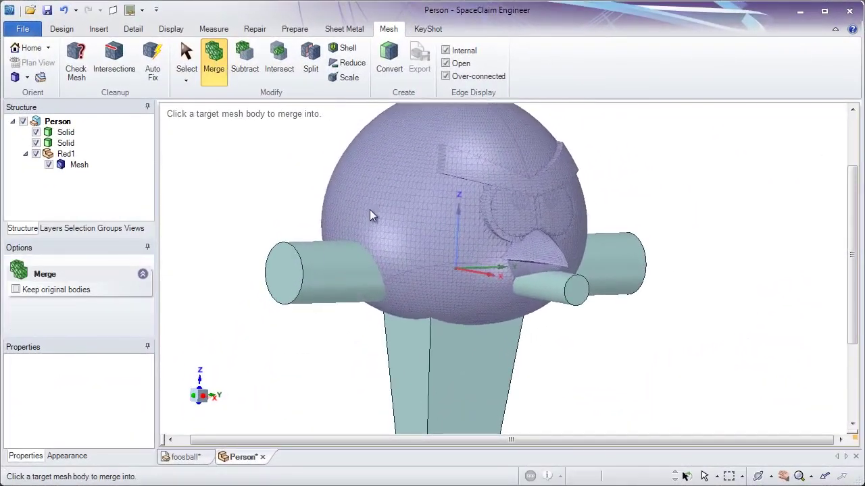
# - Pick the Person model's sphere mesh as the merge target
pyautogui.click(373, 216)
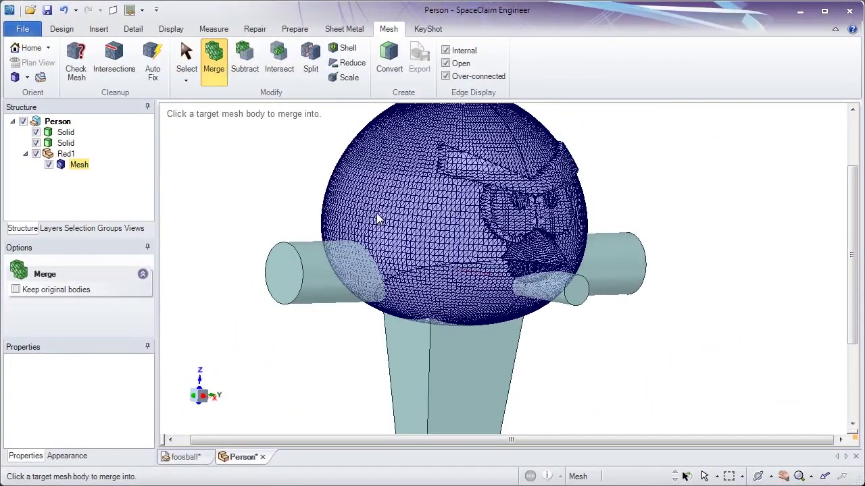
# - Merge the stand into the sphere mesh and subtract the arm cylinders to cut a hole
pyautogui.click(373, 361)
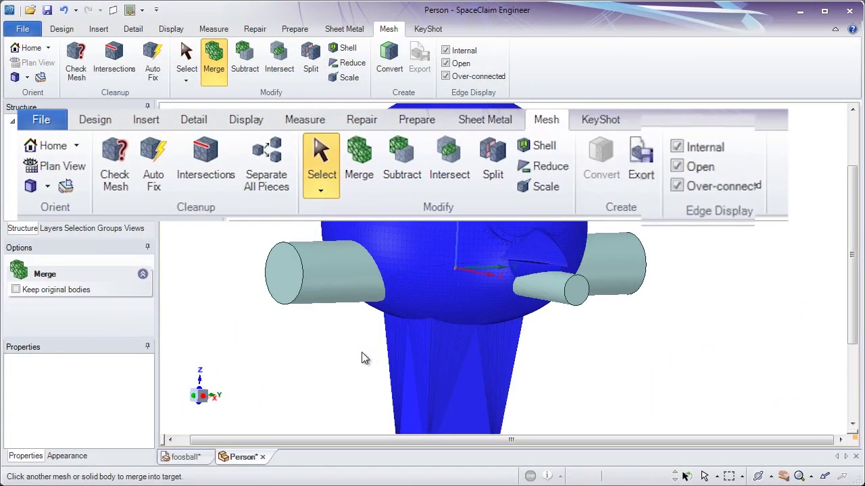
pyautogui.click(244, 62)
pyautogui.click(351, 314)
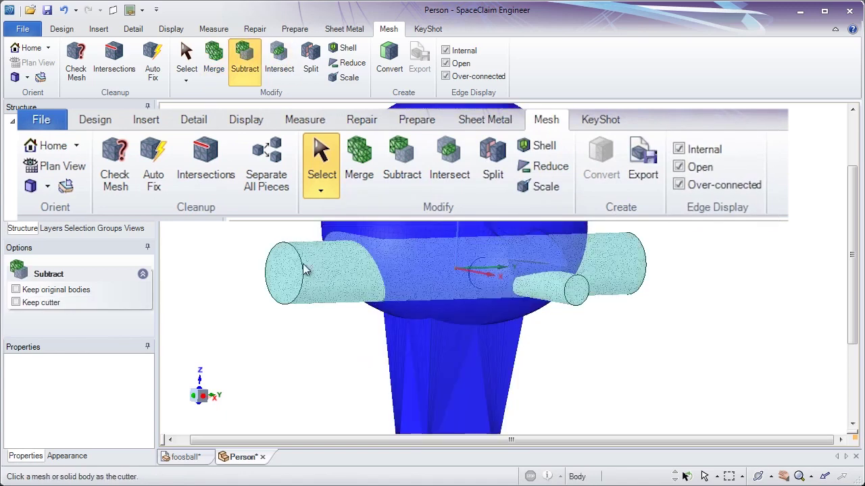
pyautogui.moveTo(257, 255); pyautogui.dragTo(456, 270, button='middle')
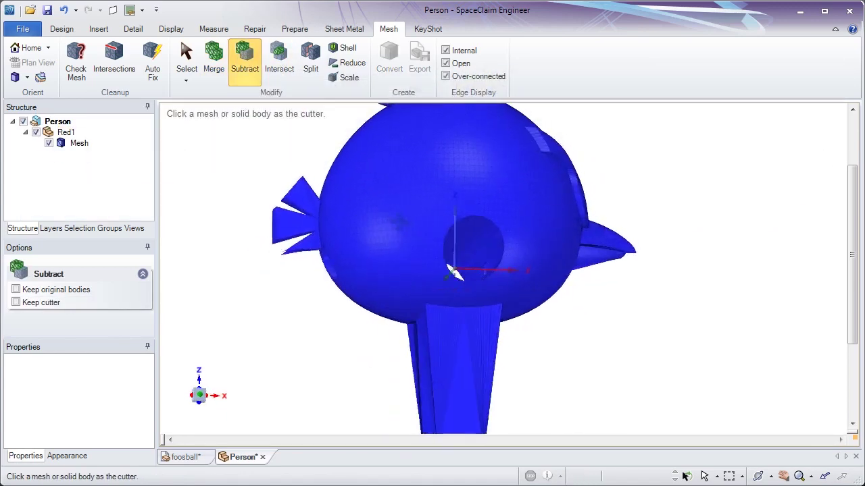
# - Bring the ignition_lock model into view and tilt it for inspection
pyautogui.scroll(3, 507, 334)
pyautogui.scroll(3, 508, 333)
pyautogui.scroll(3, 507, 334)
pyautogui.moveTo(510, 335); pyautogui.dragTo(208, 214, button='middle')
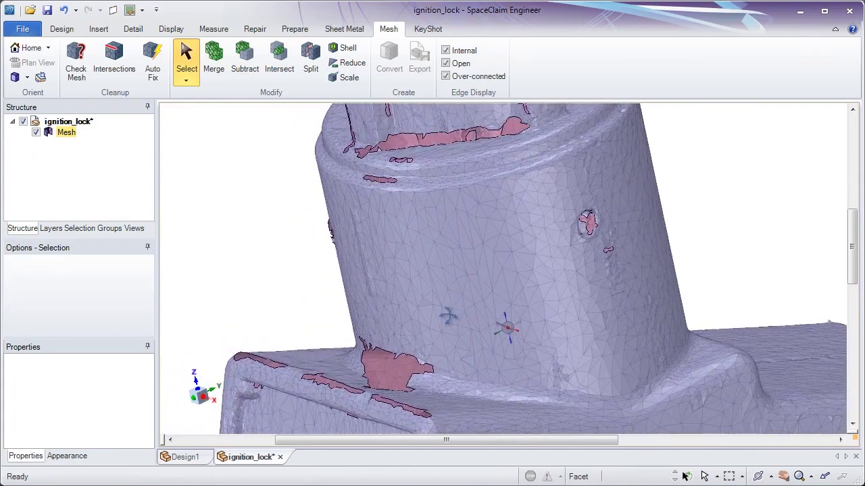
# - Check the ignition_lock mesh for errors and dismiss the report
pyautogui.click(75, 68)
pyautogui.click(417, 220)
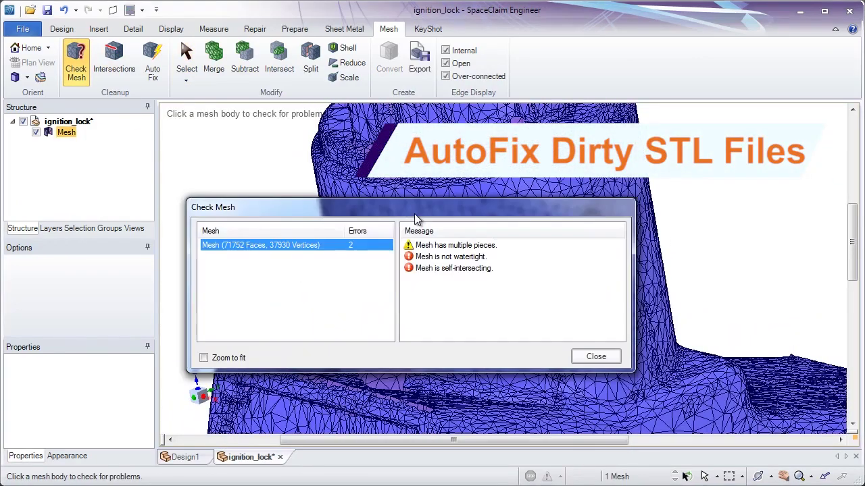
pyautogui.click(595, 357)
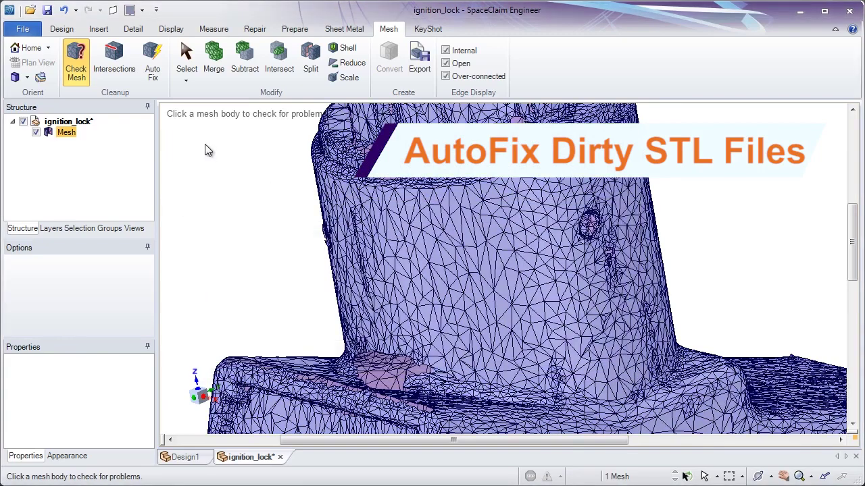
# - Auto-fix the ignition_lock mesh, then box-select the 12 teeth outline curves
pyautogui.click(153, 68)
pyautogui.click(277, 180)
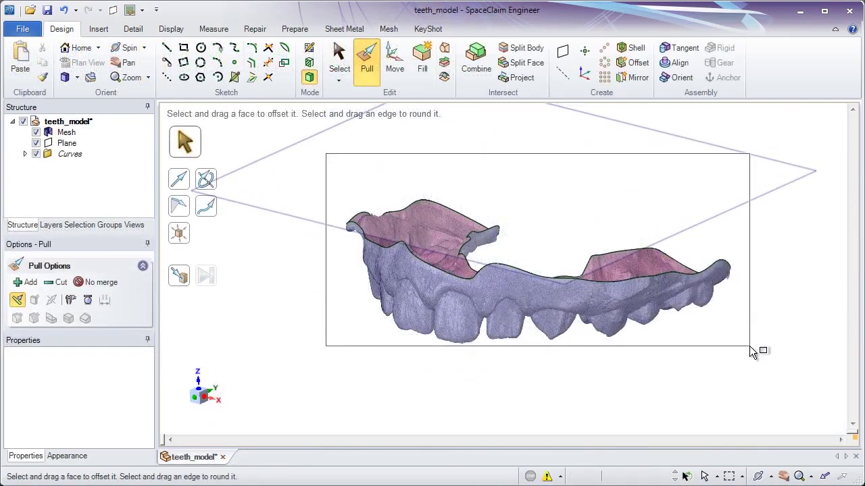
pyautogui.moveTo(326, 154); pyautogui.dragTo(751, 351)
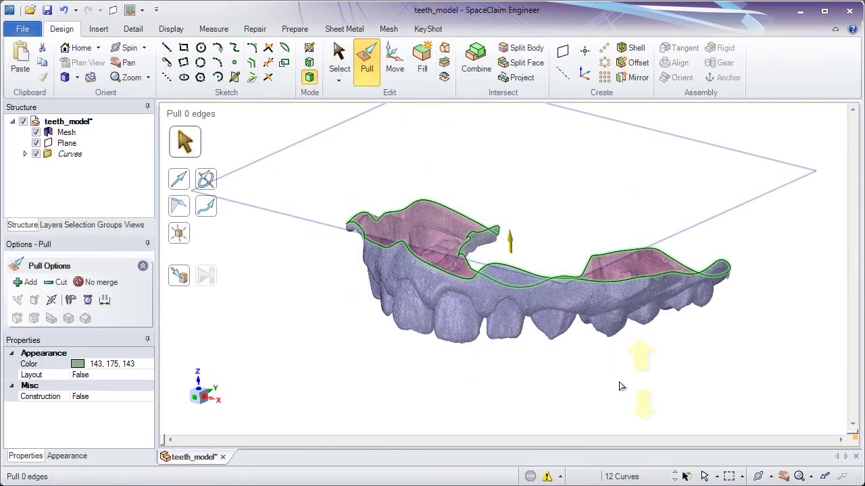
# - Pull the teeth outline curves up into a wall surface and convert it to mesh
pyautogui.moveTo(578, 310)
pyautogui.mouseDown()
pyautogui.moveTo(390, 116)
pyautogui.moveTo(352, 147)
pyautogui.mouseUp()
pyautogui.press('s')
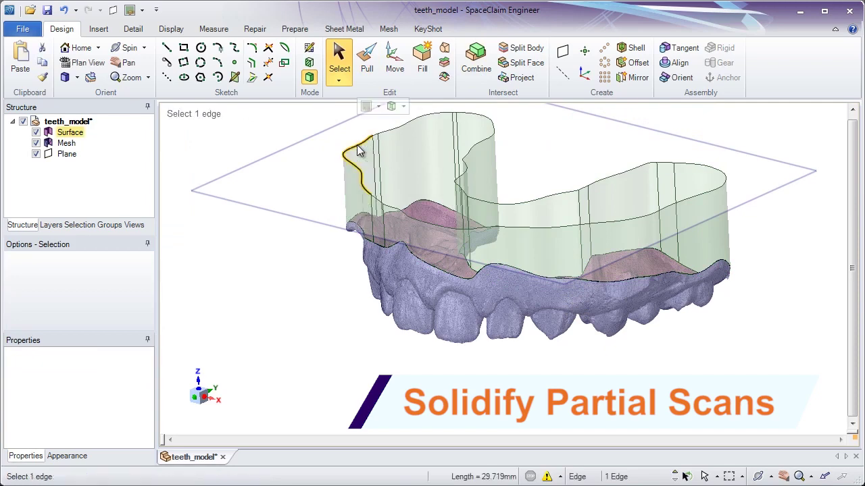
pyautogui.click(384, 31)
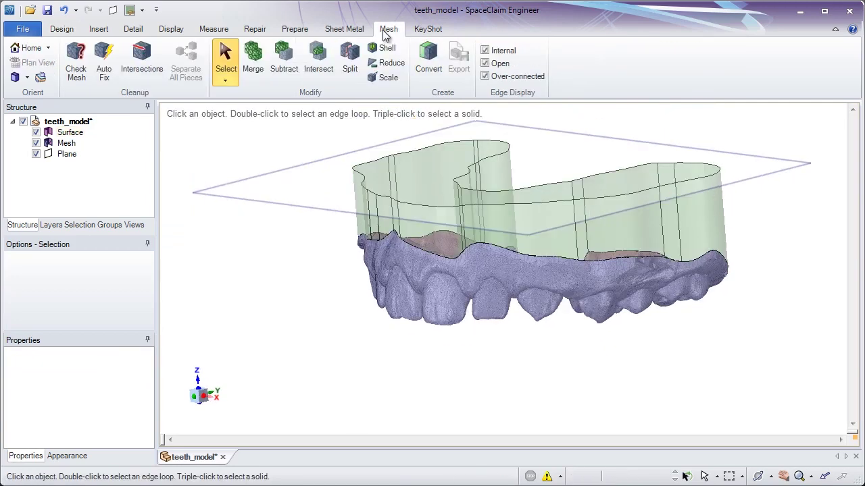
pyautogui.click(435, 65)
pyautogui.click(405, 188)
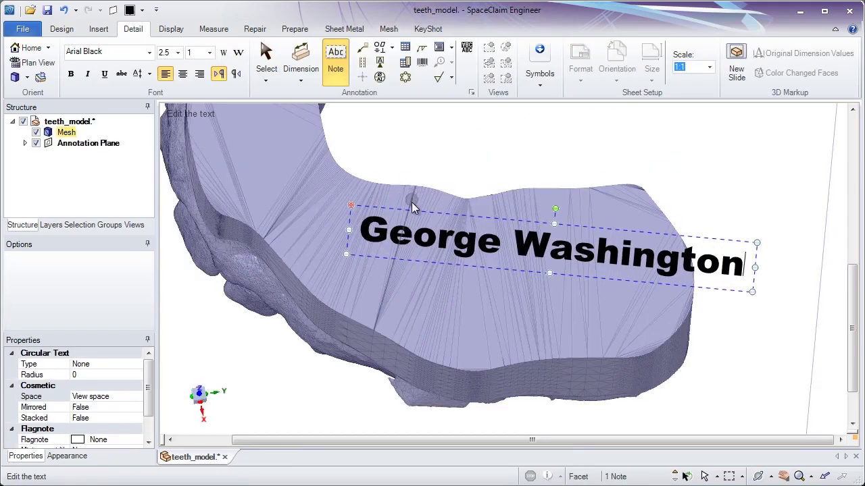
# - Merge the name lettering into the teeth mesh, then convert surface_to_print's surface to a 0.030in, 20° mesh
pyautogui.moveTo(413, 216); pyautogui.dragTo(324, 227)
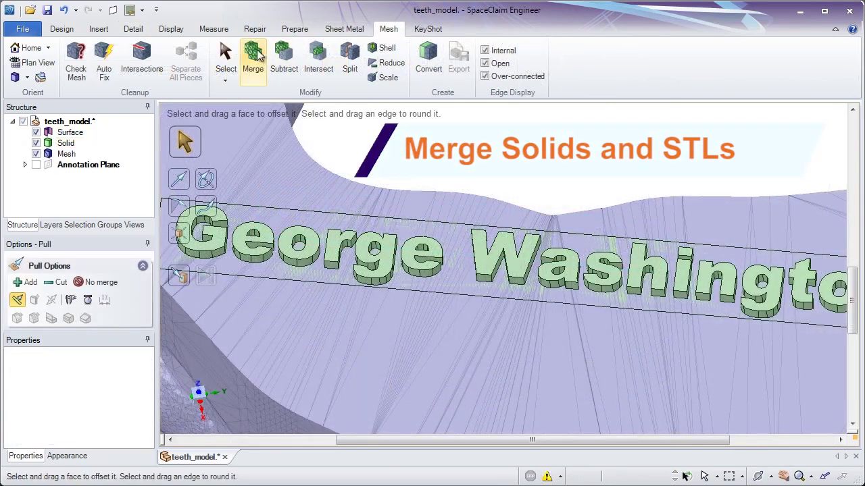
pyautogui.click(253, 60)
pyautogui.click(307, 188)
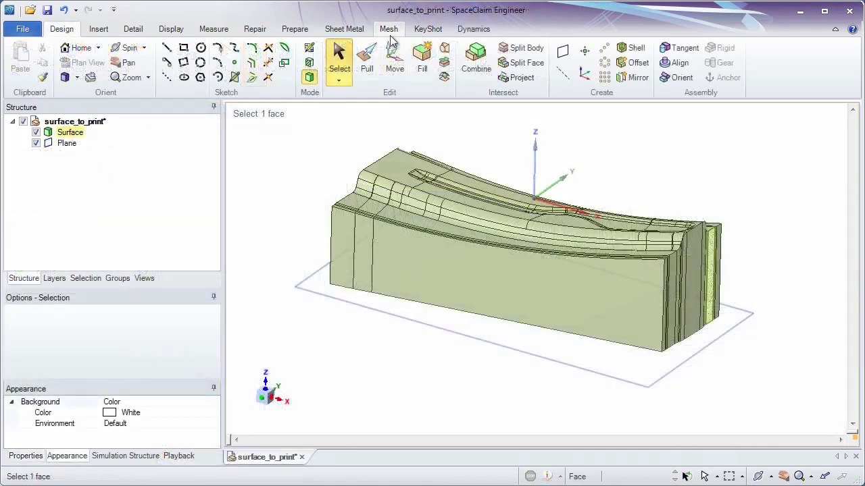
pyautogui.click(390, 38)
pyautogui.click(423, 79)
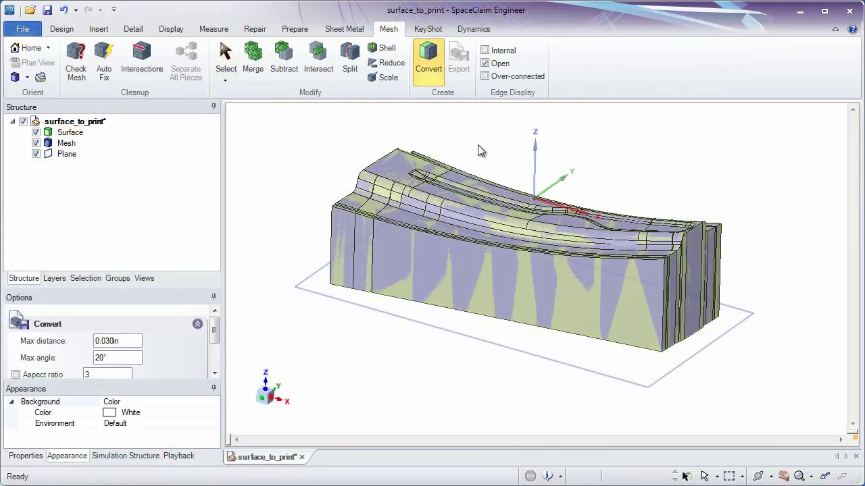
# - Hide the Surface body and move the mesh end face outward to lengthen it
pyautogui.click(36, 132)
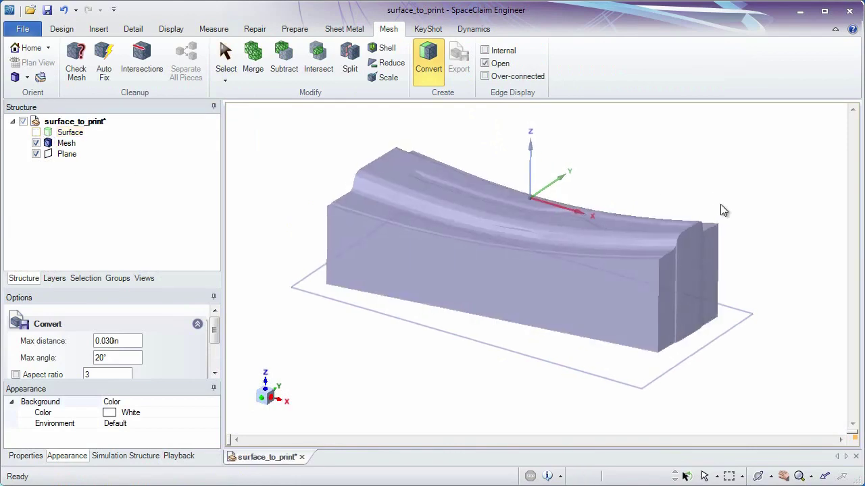
pyautogui.click(713, 289)
pyautogui.press('m')
pyautogui.moveTo(706, 289); pyautogui.dragTo(603, 265)
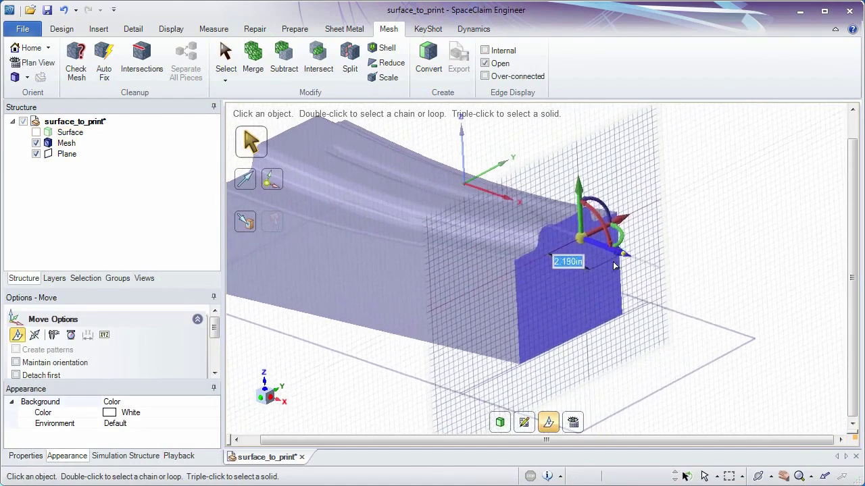
# - Shell the mesh 3mm inward and inspect the wall in a cross-section
pyautogui.click(370, 52)
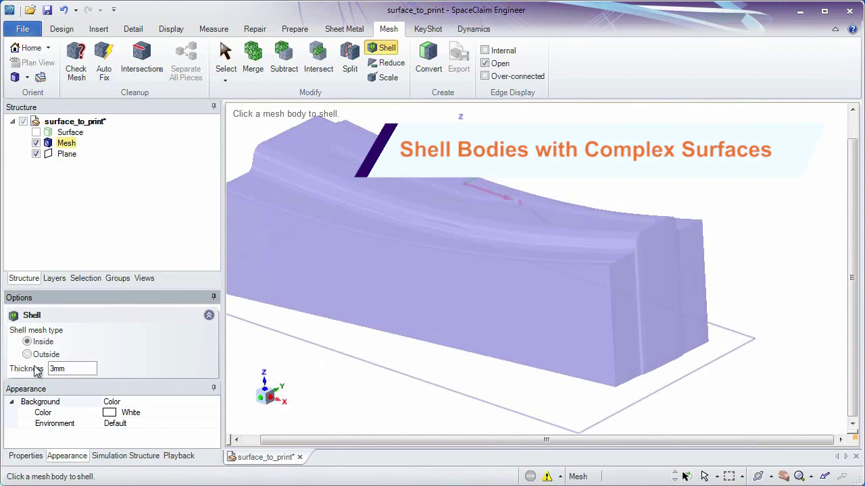
pyautogui.click(339, 310)
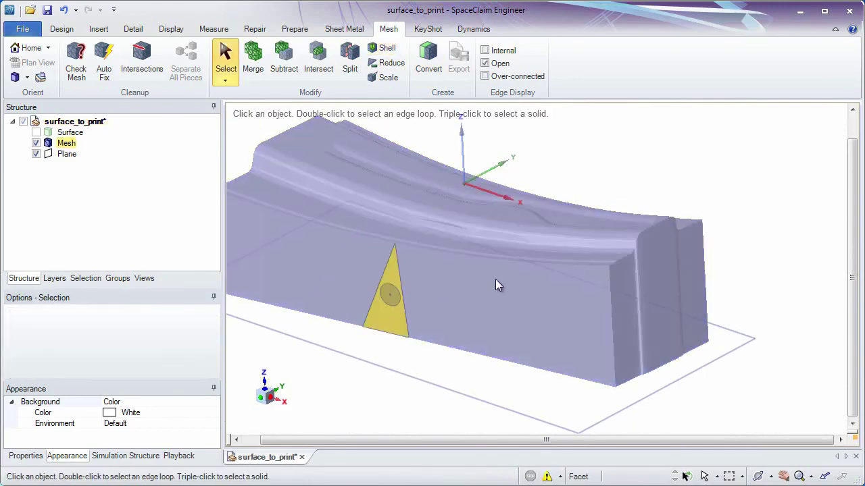
pyautogui.press('x')
pyautogui.press('m')
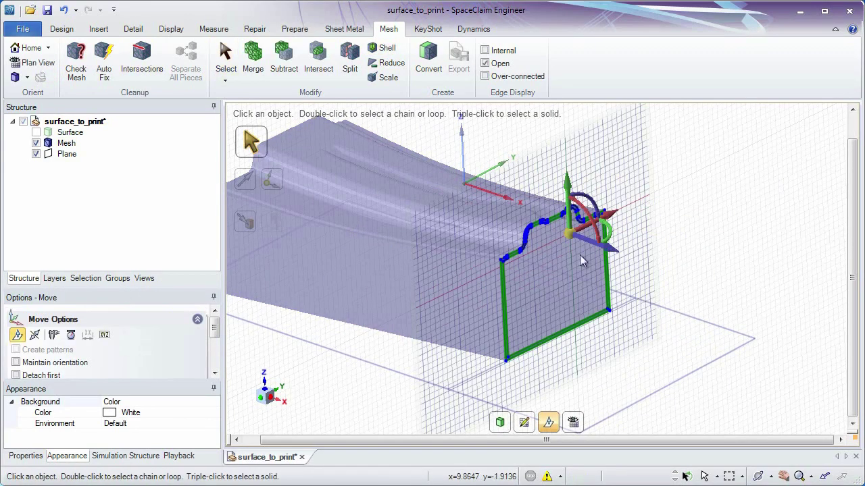
pyautogui.scroll(5, 580, 241)
pyautogui.moveTo(648, 266); pyautogui.dragTo(579, 219)
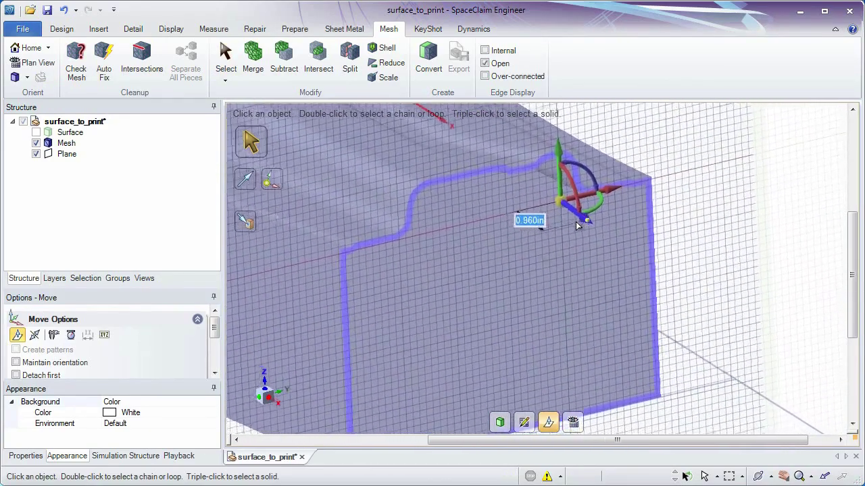
pyautogui.press('Escape')
pyautogui.press('d')
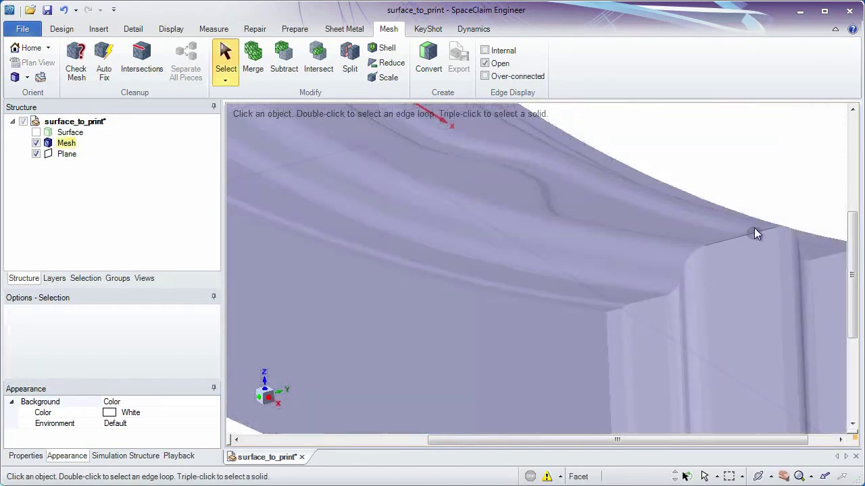
pyautogui.scroll(-3, 680, 245)
pyautogui.scroll(-3, 680, 245)
# - Split the mesh along the plane with Cap enabled
pyautogui.click(349, 59)
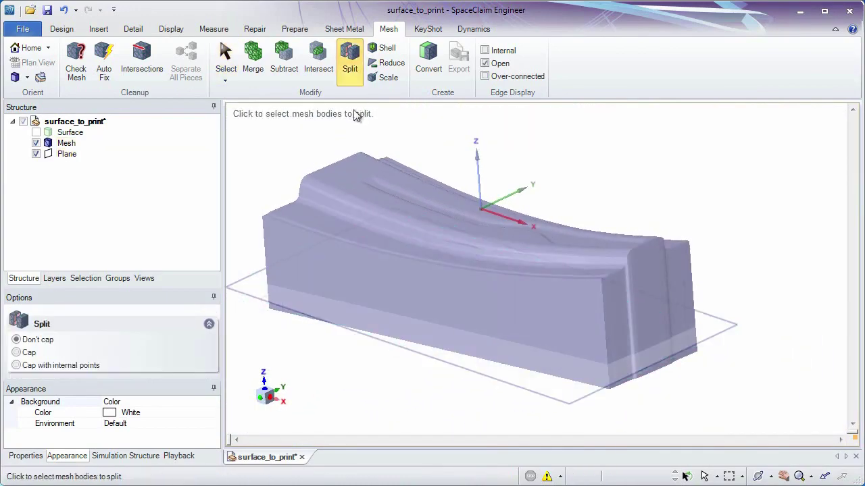
pyautogui.click(364, 172)
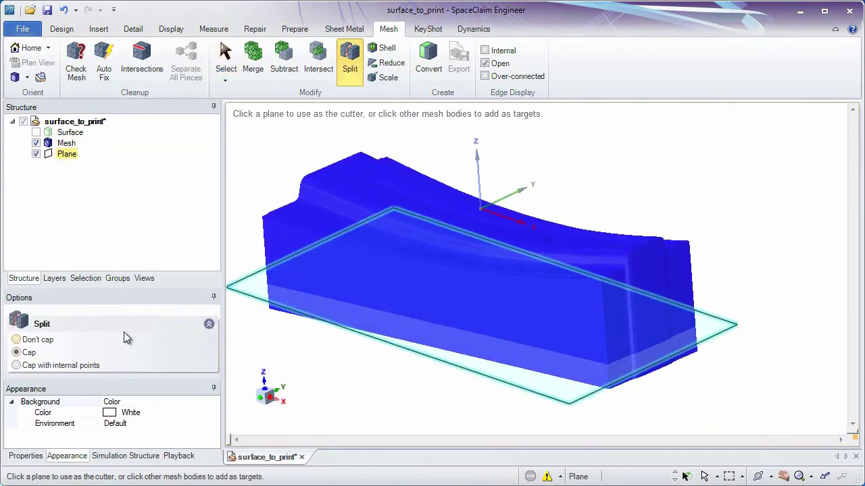
pyautogui.click(245, 297)
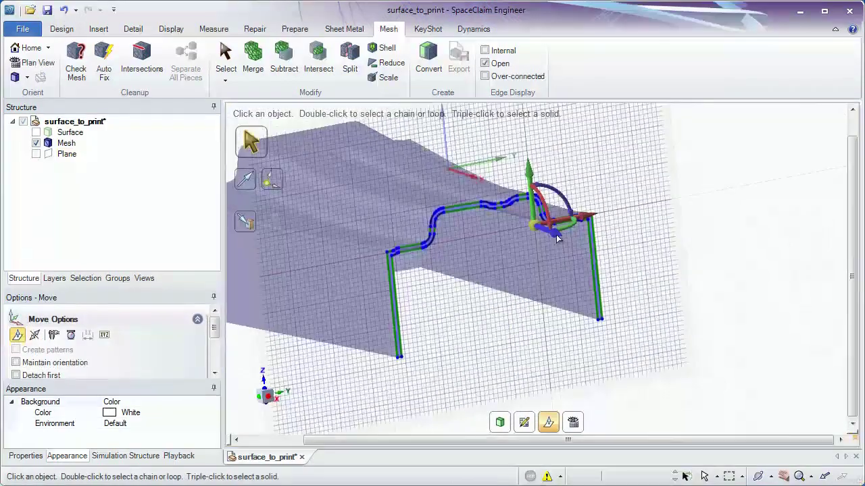
pyautogui.moveTo(558, 238); pyautogui.dragTo(485, 213, button='middle')
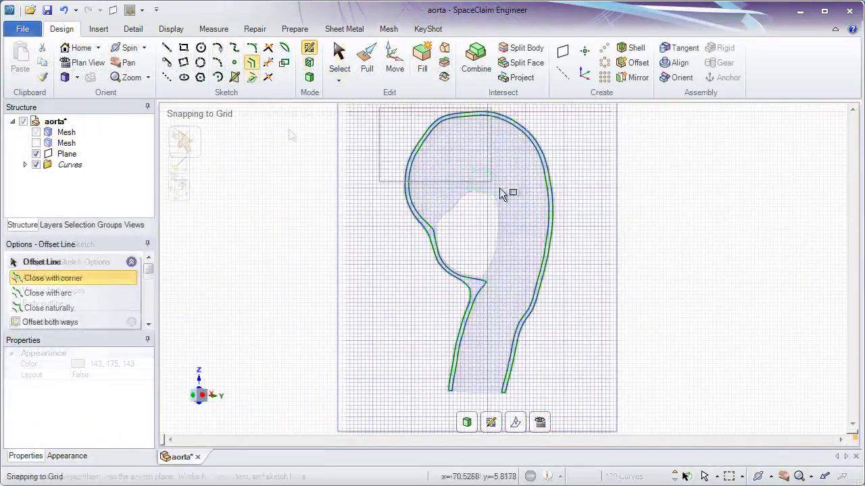
# - Offset the aorta outline curve by 0.5mm and exit the sketch
pyautogui.click(505, 382)
pyautogui.scroll(5, 473, 378)
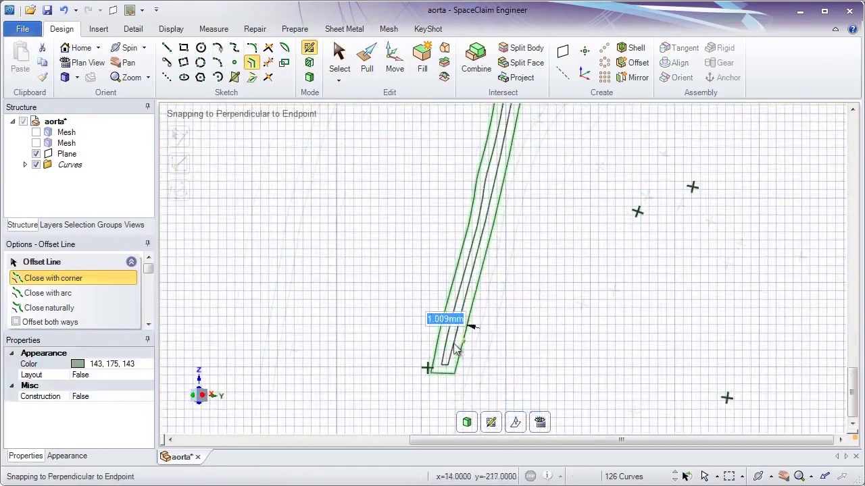
pyautogui.press('p')
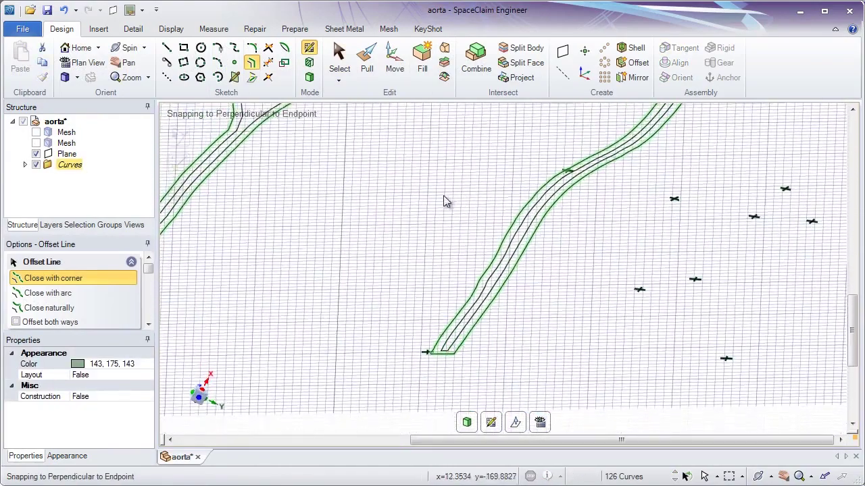
# - Pull the strip into a solid rib with 5° draft and merge it with the aorta mesh
pyautogui.click(477, 306)
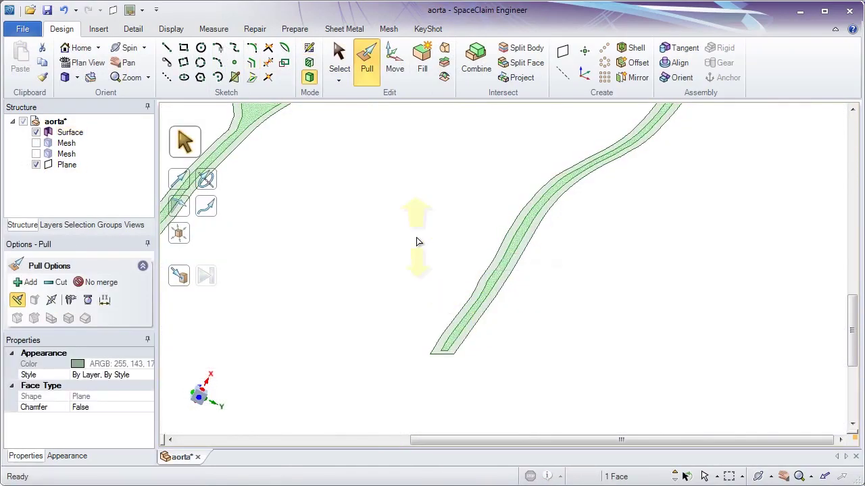
pyautogui.write('1')
pyautogui.press('Return')
pyautogui.moveTo(417, 242); pyautogui.dragTo(479, 261, button='middle')
pyautogui.write('5')
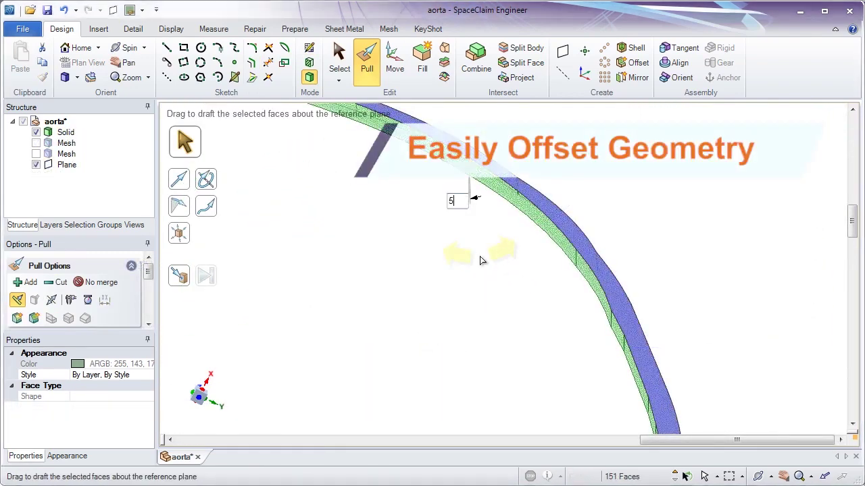
pyautogui.press('Return')
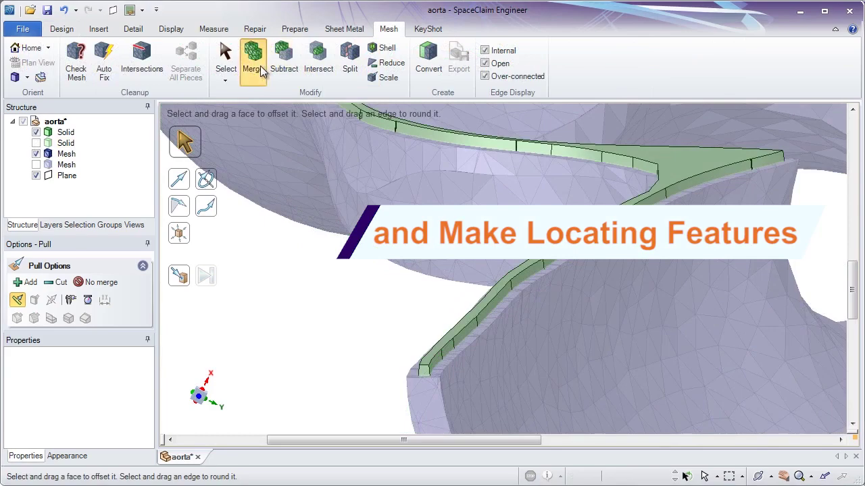
pyautogui.click(263, 73)
pyautogui.click(492, 310)
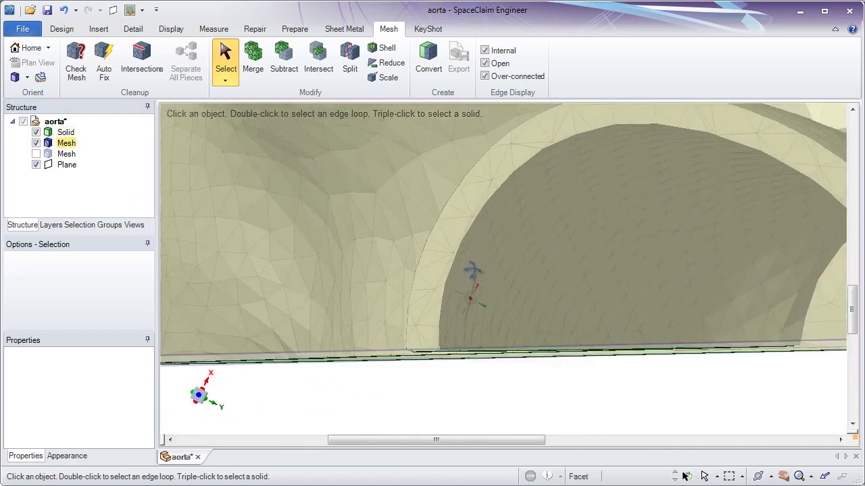
# - Subtract the green solid from the aorta mesh
pyautogui.click(283, 62)
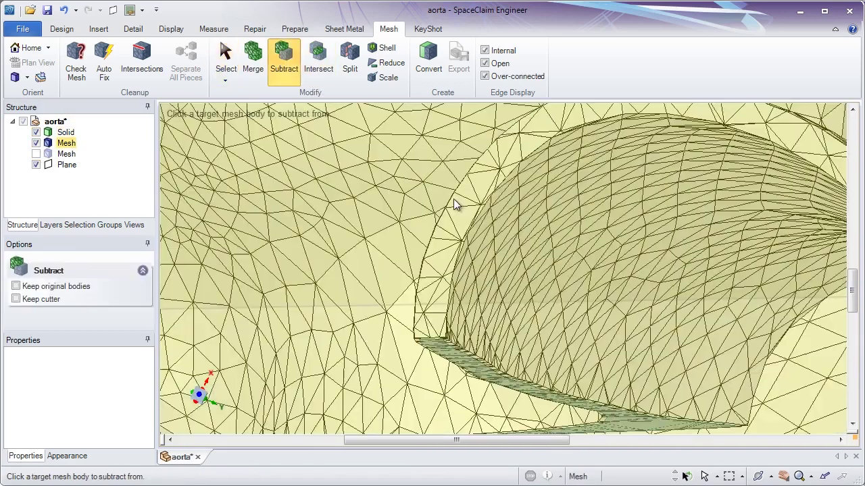
pyautogui.click(453, 198)
pyautogui.click(456, 359)
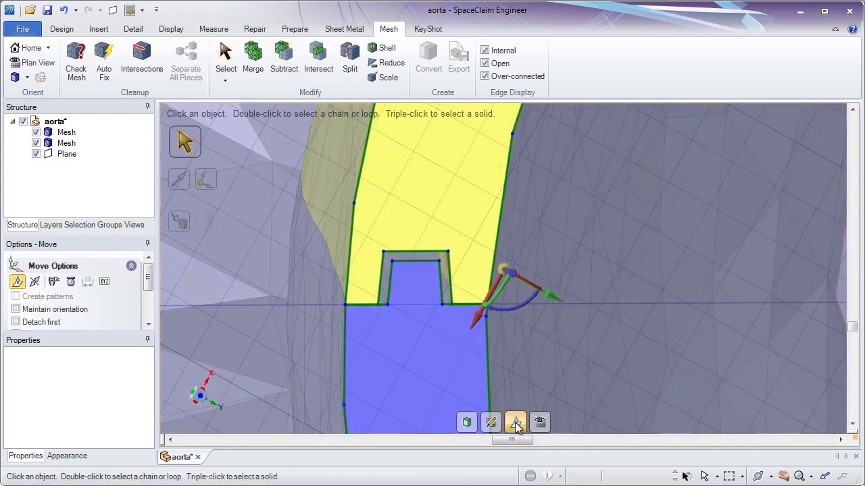
# - Lift the upper aorta mesh piece about 60 mm above the lower one
pyautogui.moveTo(514, 274); pyautogui.dragTo(319, 148)
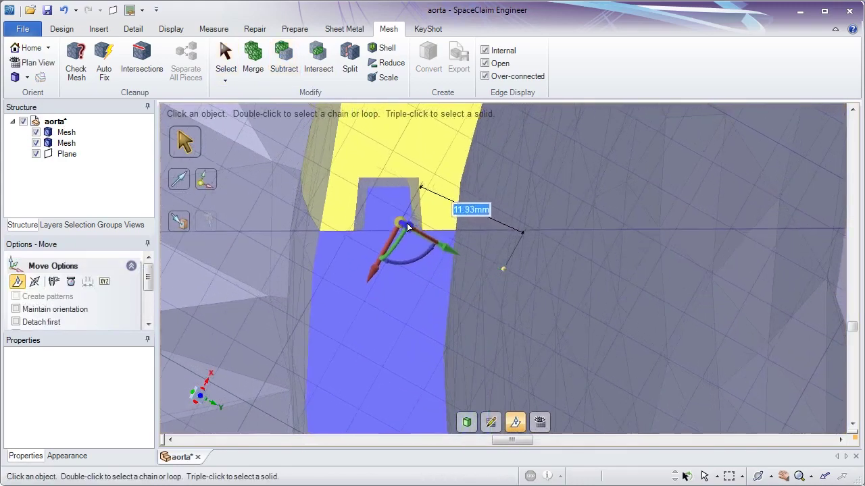
pyautogui.scroll(-5, 421, 300)
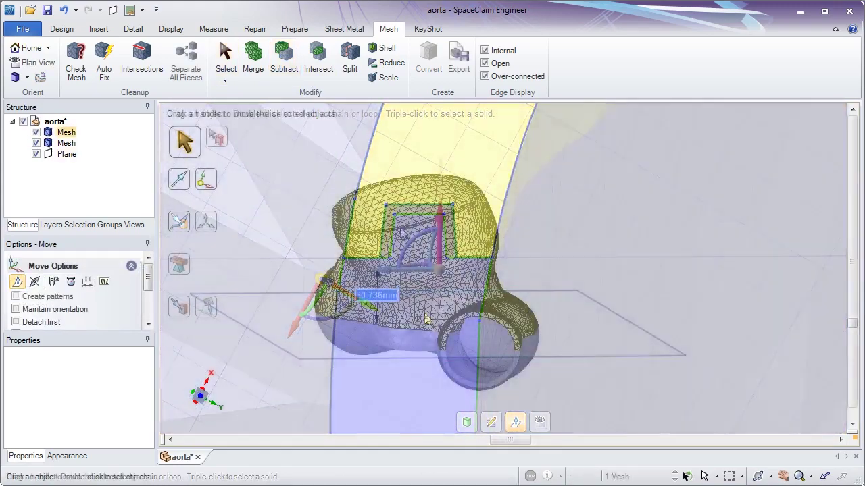
pyautogui.moveTo(440, 211); pyautogui.dragTo(556, 299)
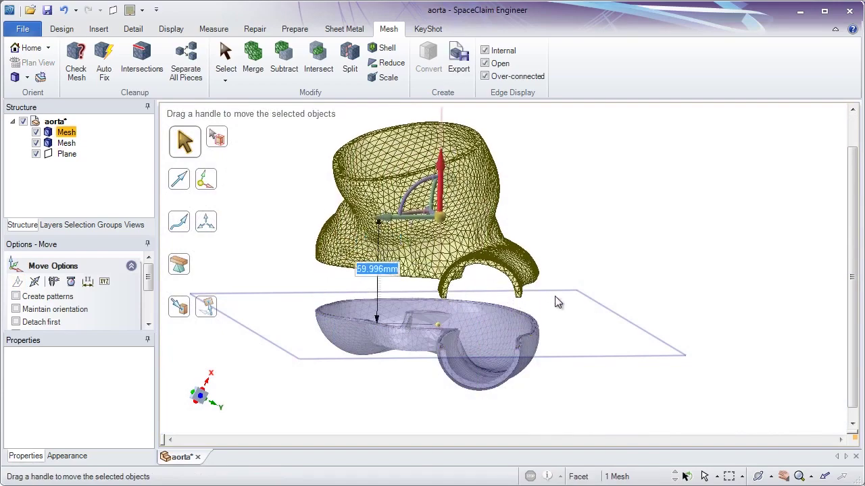
pyautogui.scroll(8, 556, 299)
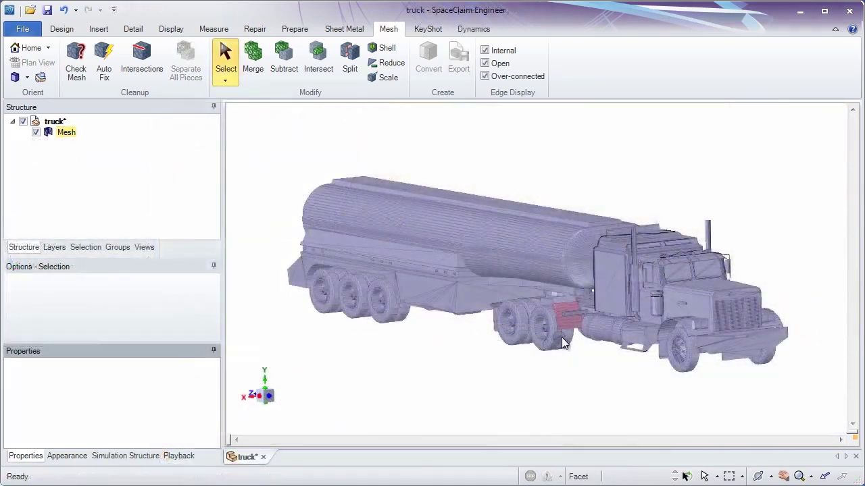
# - Run a mesh check on the truck and review its errors
pyautogui.scroll(2, 574, 328)
pyautogui.scroll(5, 574, 328)
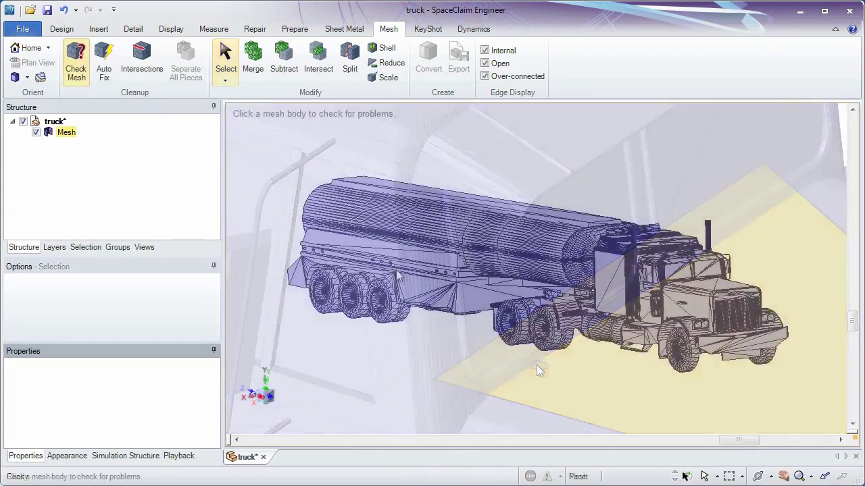
pyautogui.click(397, 275)
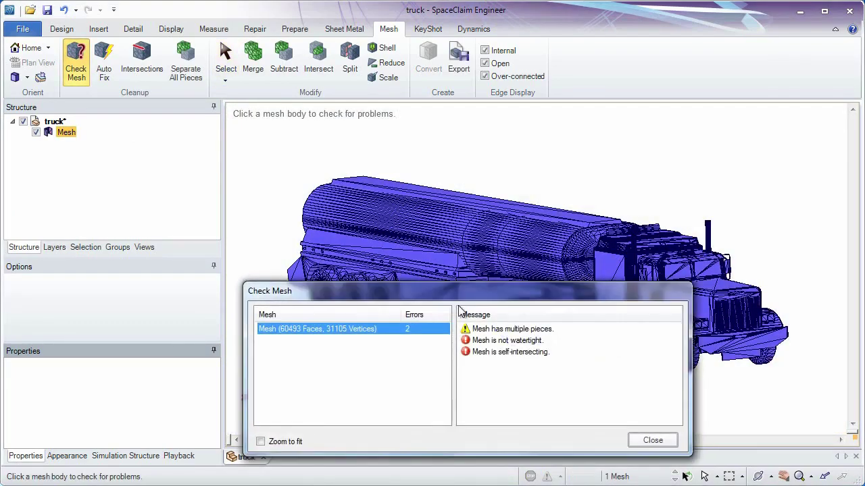
pyautogui.click(650, 441)
# - Fix intersections and auto-fix the truck, then recheck to confirm 0 errors
pyautogui.click(142, 67)
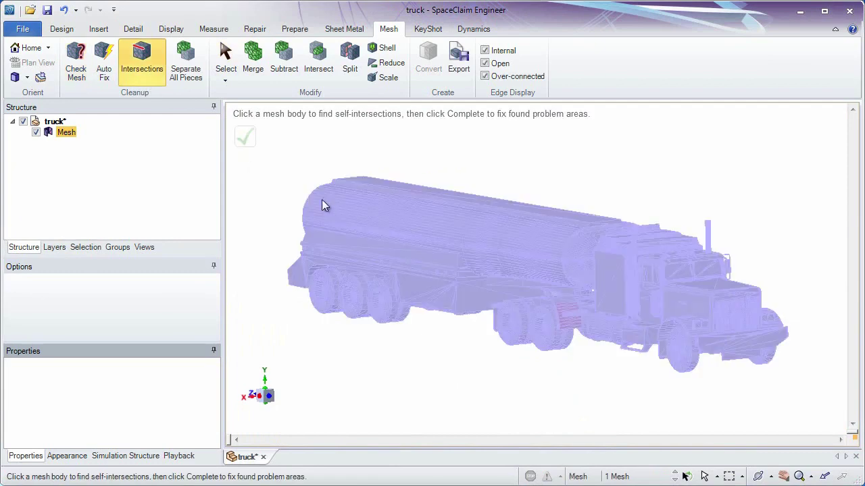
pyautogui.click(103, 70)
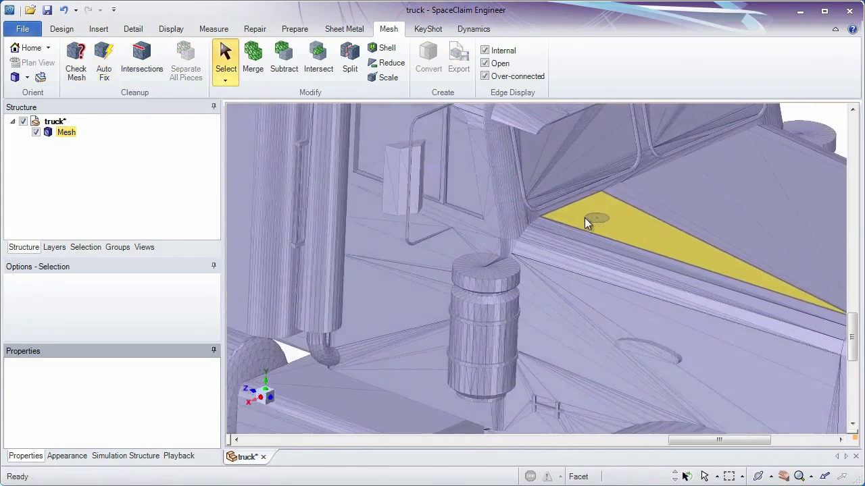
pyautogui.scroll(2, 549, 207)
pyautogui.scroll(1, 556, 206)
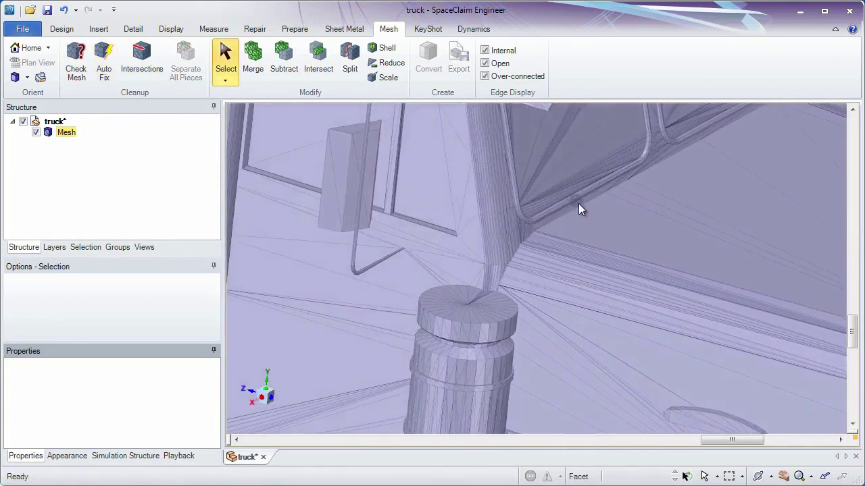
pyautogui.scroll(1, 577, 204)
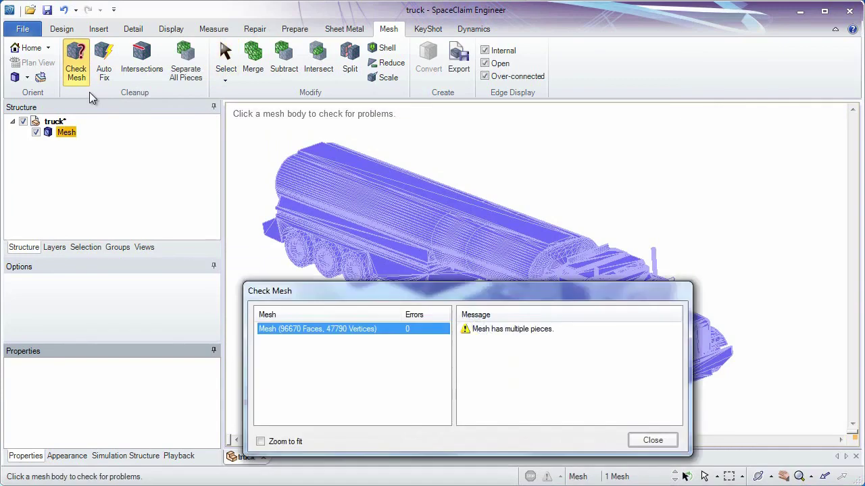
pyautogui.click(641, 445)
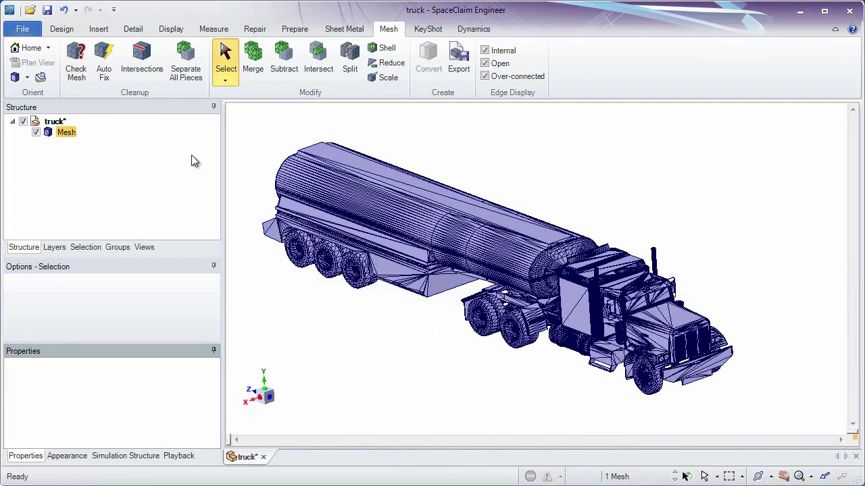
# - Separate the truck into randomly coloured pieces and merge pieces into the cab mesh
pyautogui.click(180, 79)
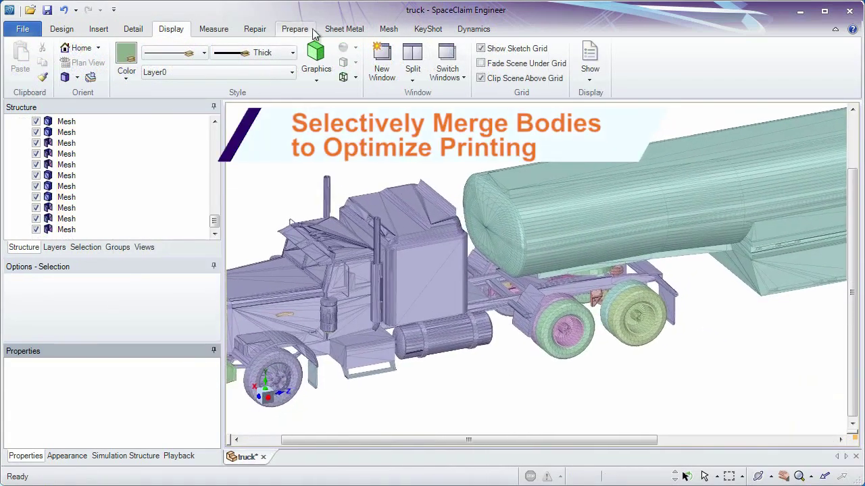
pyautogui.click(380, 30)
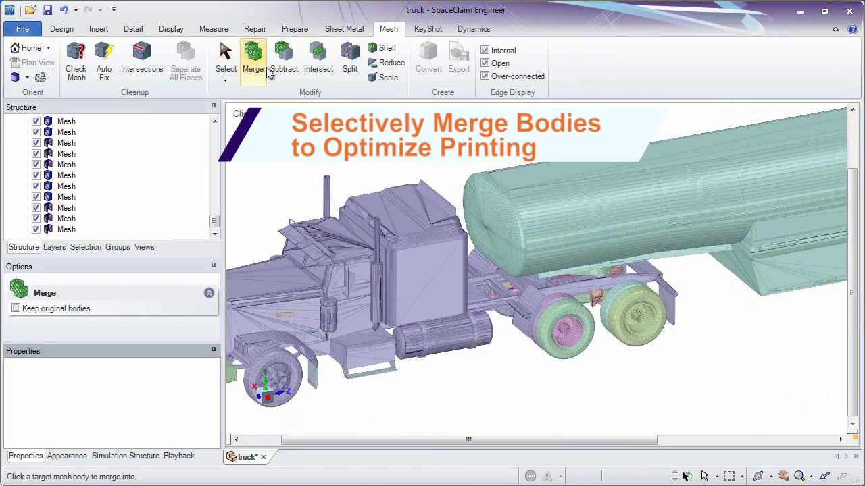
pyautogui.click(297, 317)
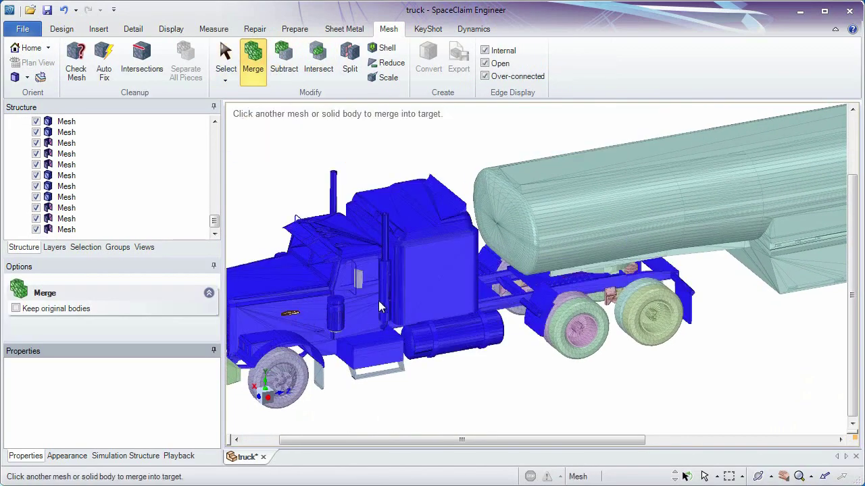
pyautogui.scroll(2, 340, 299)
pyautogui.scroll(5, 337, 338)
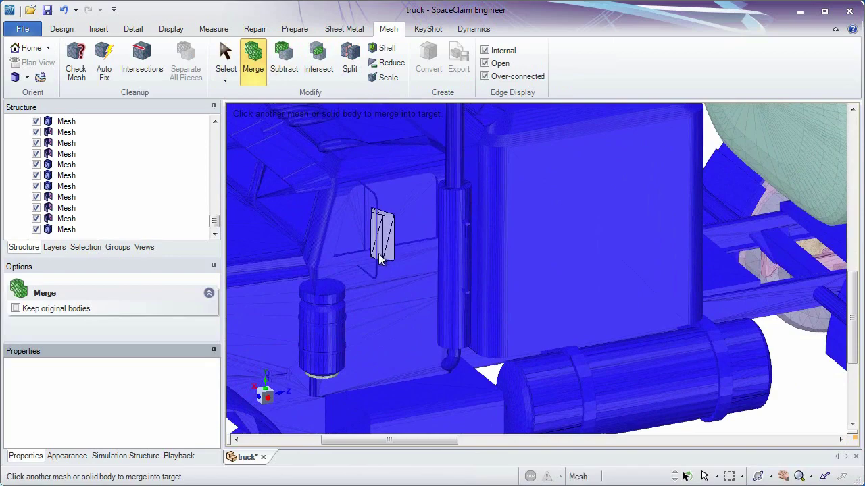
pyautogui.scroll(-2, 563, 333)
pyautogui.scroll(-3, 705, 332)
pyautogui.scroll(-2, 741, 284)
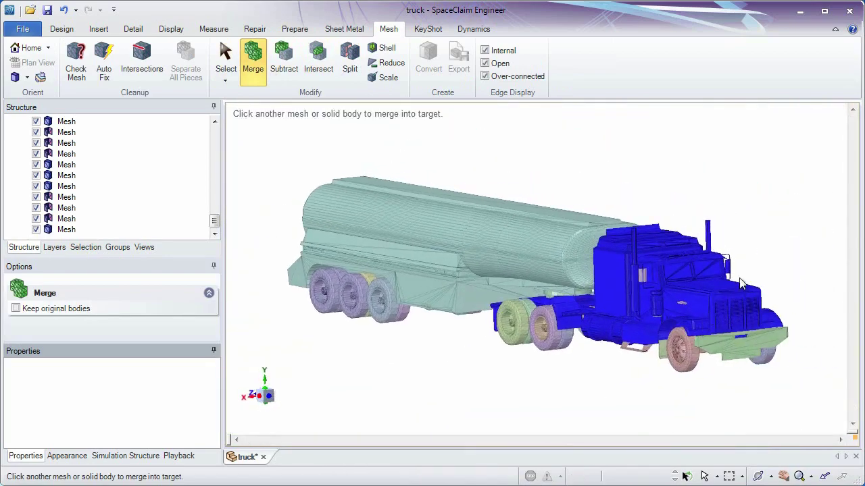
pyautogui.press('Escape')
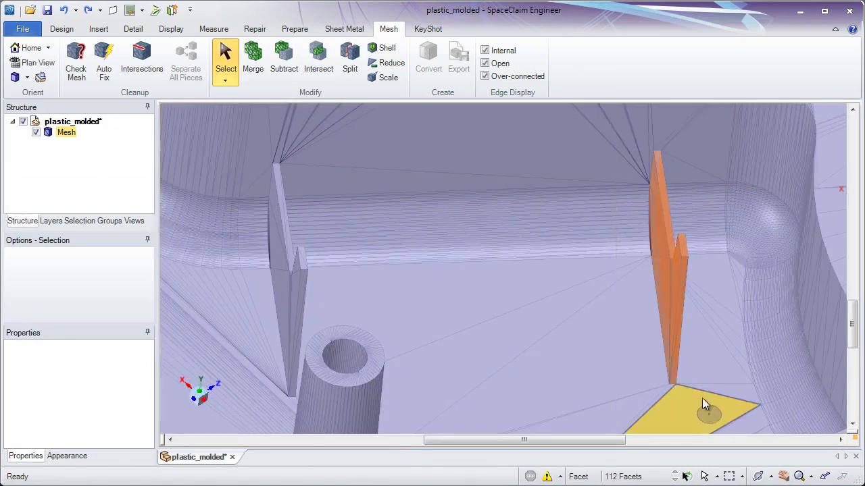
# - Separate the broken fin's facets, auto-fix them, and convert the fin to a merged-face solid
pyautogui.click(705, 404)
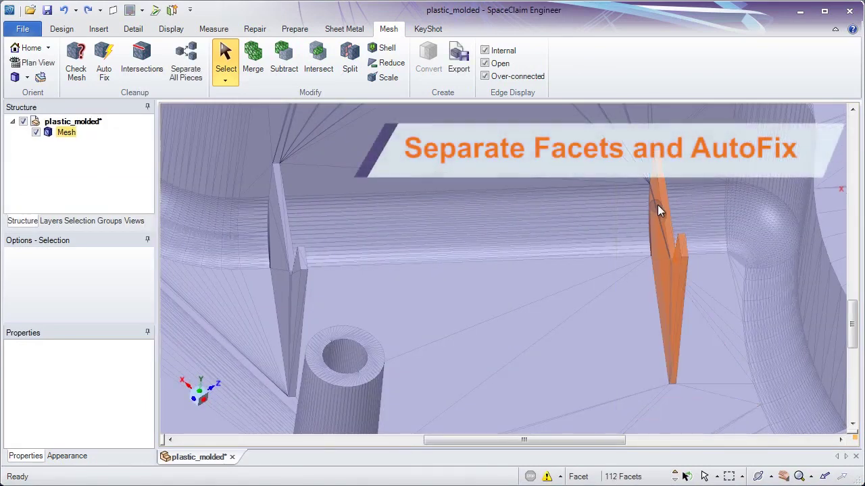
pyautogui.rightClick(658, 210)
pyautogui.click(671, 381)
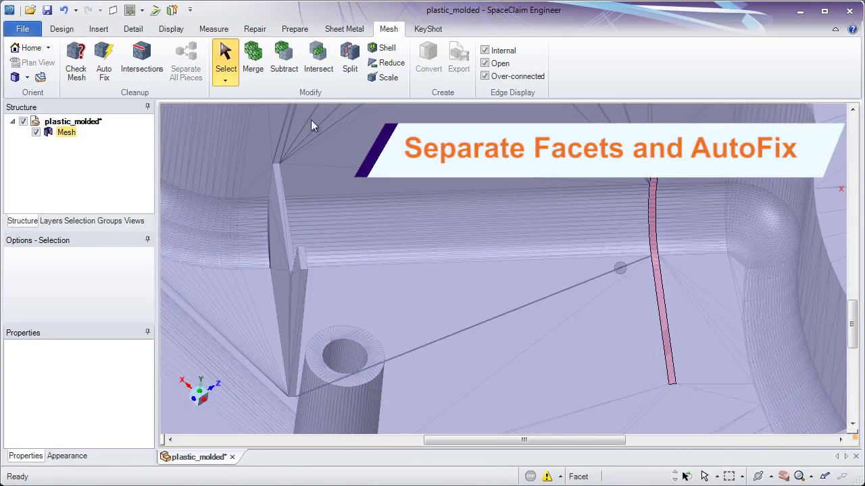
pyautogui.click(103, 71)
pyautogui.click(598, 202)
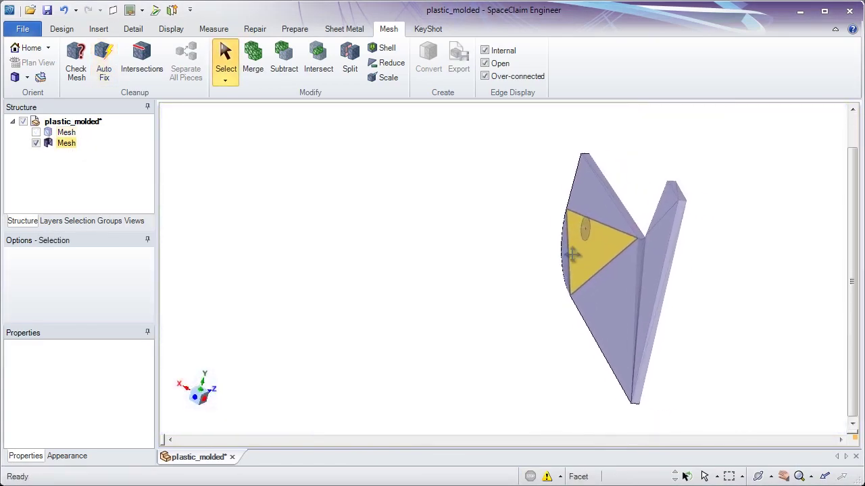
pyautogui.click(589, 215)
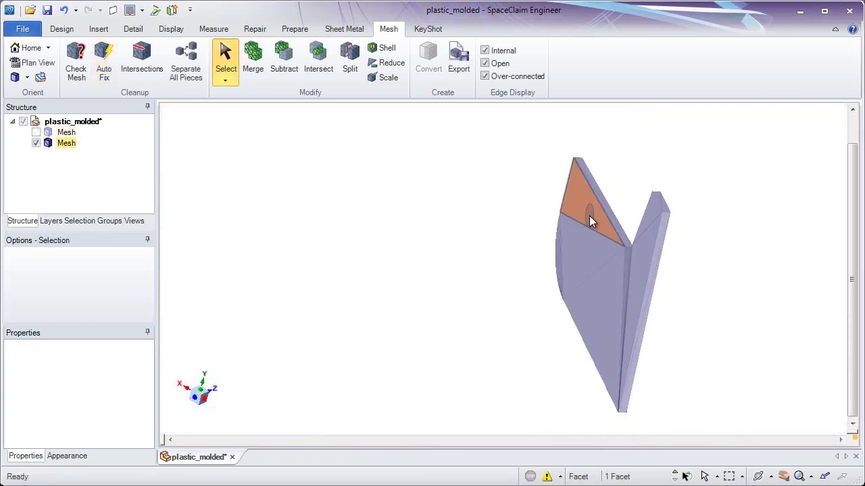
pyautogui.rightClick(589, 215)
pyautogui.moveTo(641, 225)
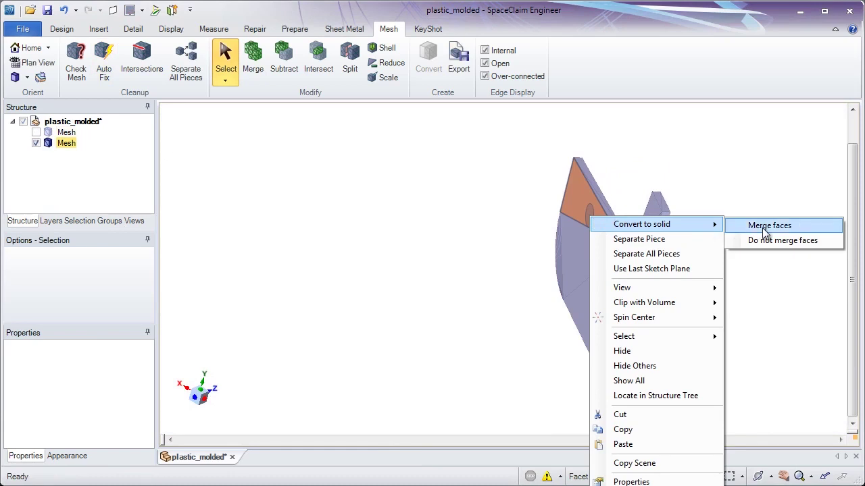
pyautogui.click(768, 225)
# - Round the fin's edges to 0.67 mm and place a copy of it to the left
pyautogui.press('p')
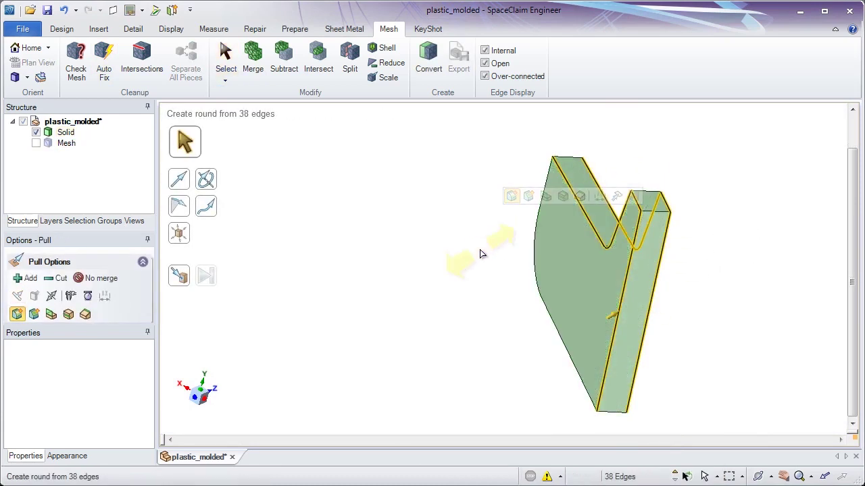
pyautogui.moveTo(484, 251); pyautogui.dragTo(485, 251)
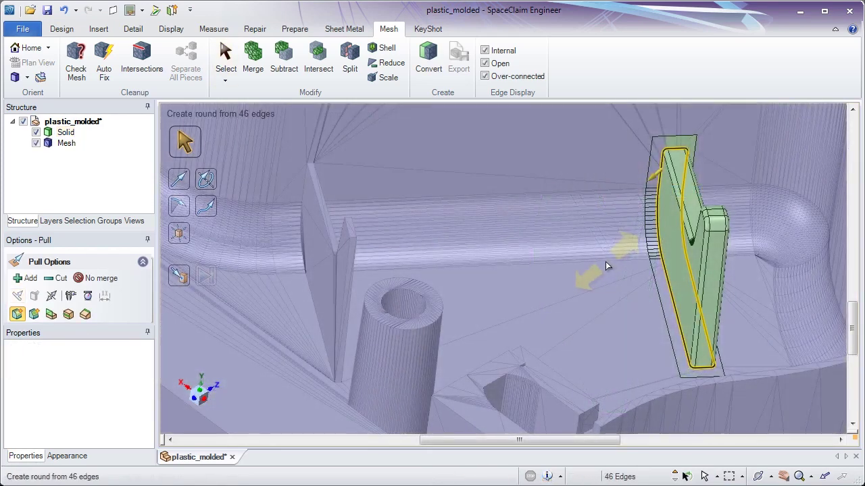
pyautogui.moveTo(605, 262); pyautogui.dragTo(594, 268)
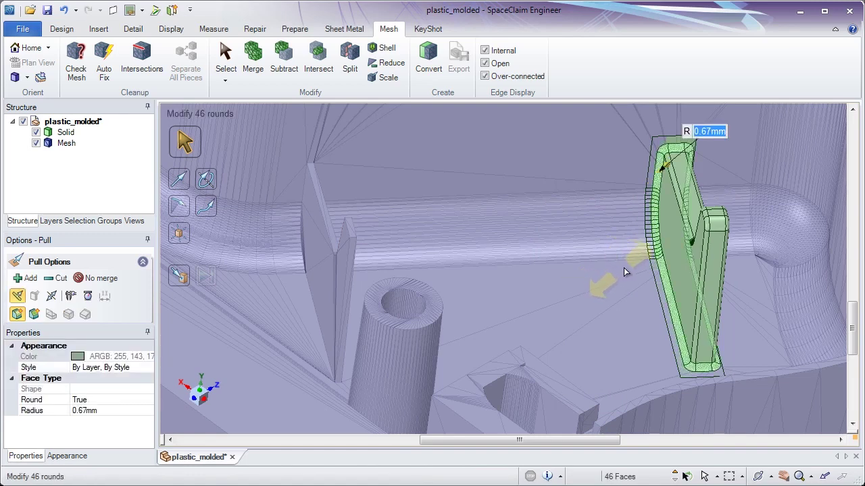
pyautogui.press('m')
pyautogui.moveTo(594, 242)
pyautogui.keyDown('ctrl'); pyautogui.mouseDown()
pyautogui.moveTo(331, 243)
pyautogui.moveTo(291, 226)
pyautogui.mouseUp(); pyautogui.keyUp('ctrl')
# - Drop the copied fin, then merge the right and left fin solids into the plastic_molded mesh
pyautogui.press('s')
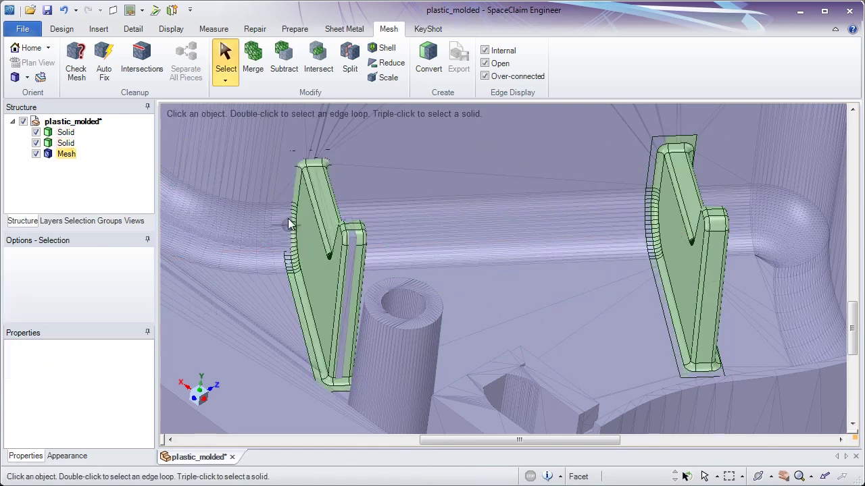
pyautogui.click(253, 60)
pyautogui.click(685, 211)
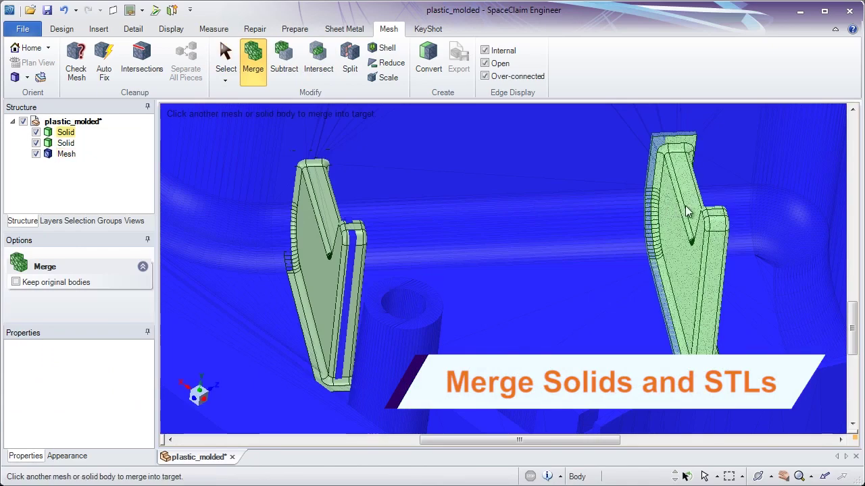
pyautogui.click(449, 195)
pyautogui.click(362, 234)
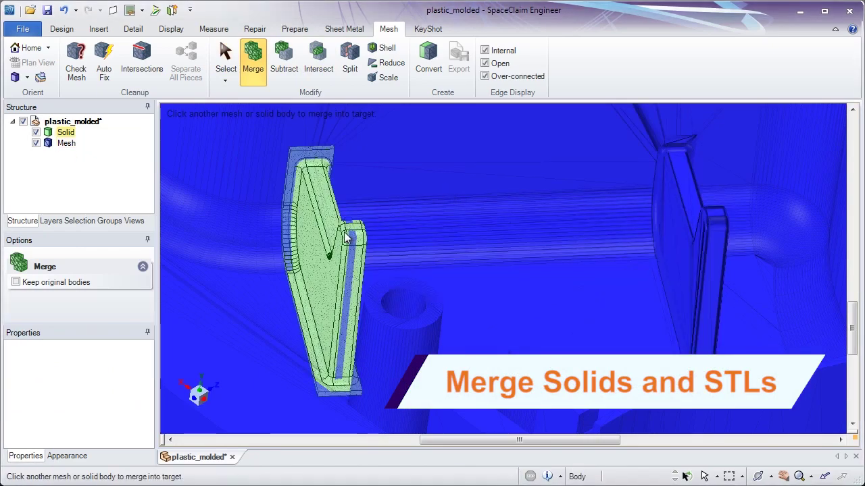
pyautogui.moveTo(354, 235); pyautogui.dragTo(354, 235, button='middle')
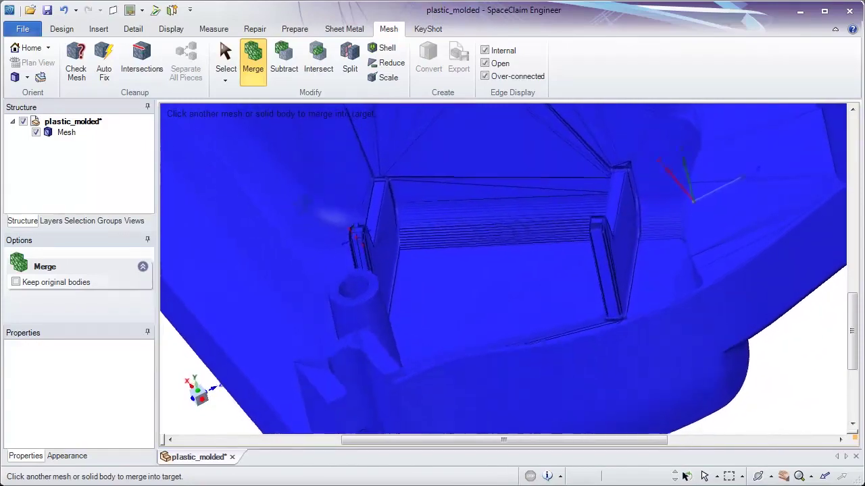